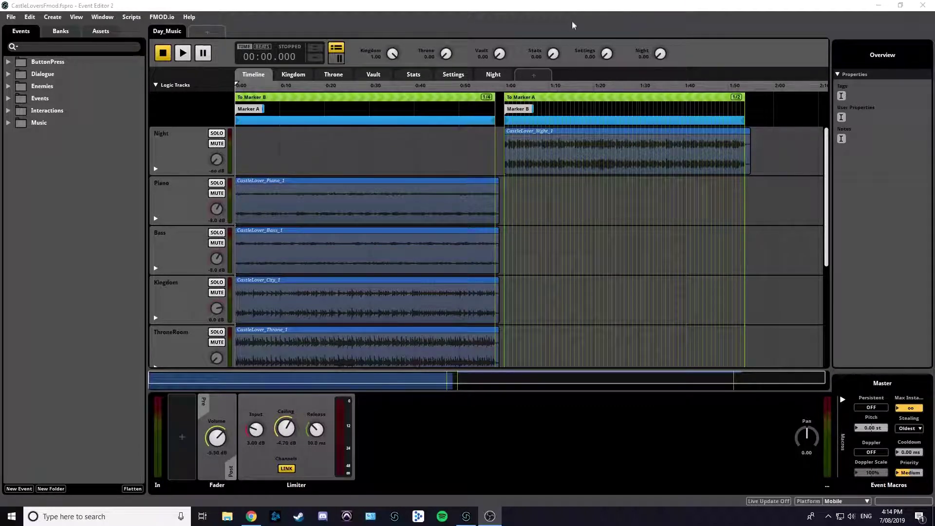
Expand the Music folder and look through all the audio tracks in the Day_Music event
{"action": "left_click", "coordinate": [487, 147]}
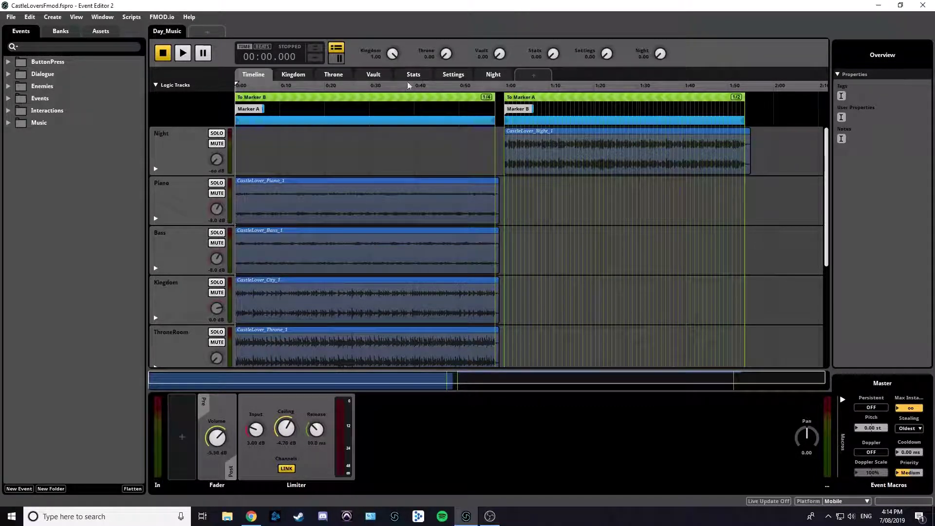
{"action": "double_click", "coordinate": [39, 122]}
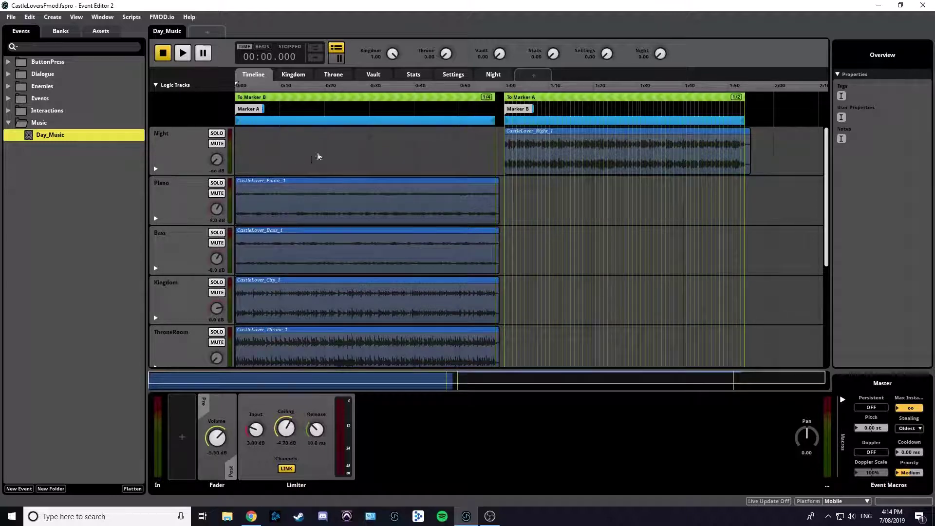
{"action": "scroll", "coordinate": [297, 147], "scroll_direction": "down", "scroll_amount": 3}
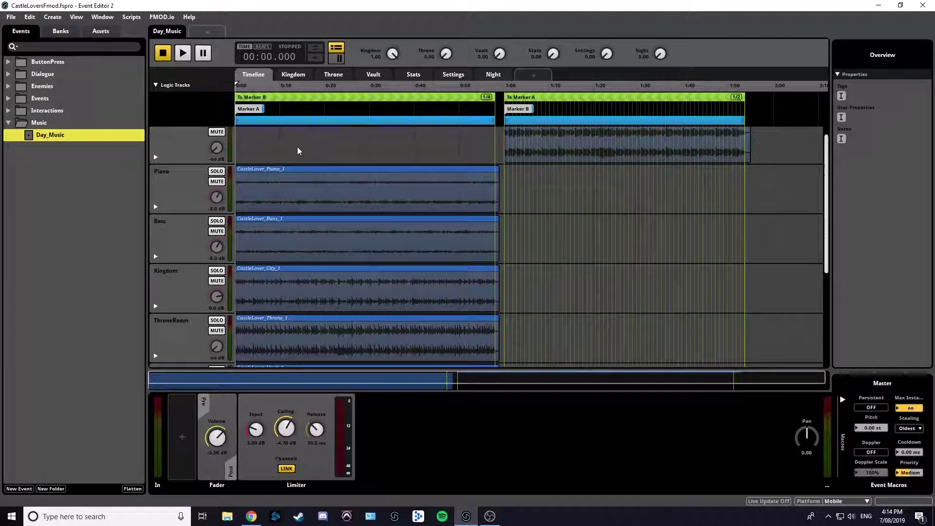
{"action": "scroll", "coordinate": [383, 162], "scroll_direction": "down", "scroll_amount": 3}
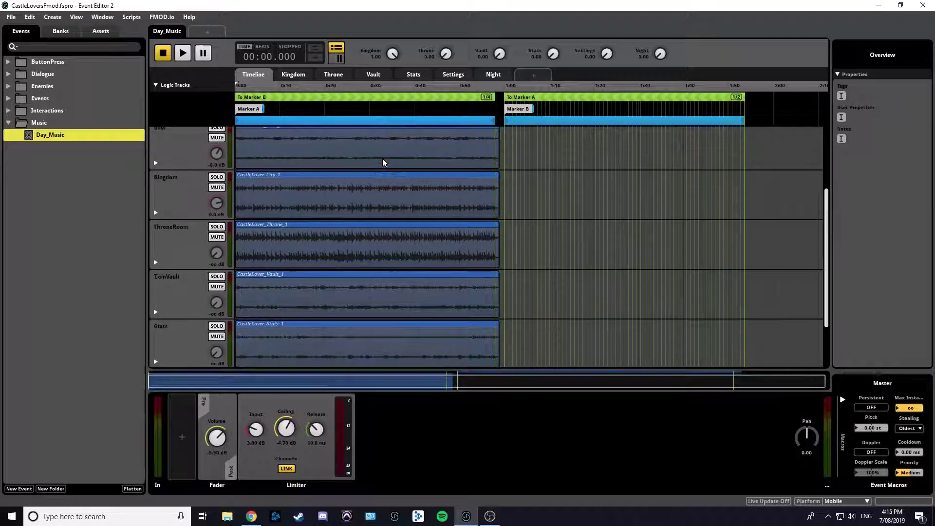
{"action": "scroll", "coordinate": [383, 162], "scroll_direction": "up", "scroll_amount": 5}
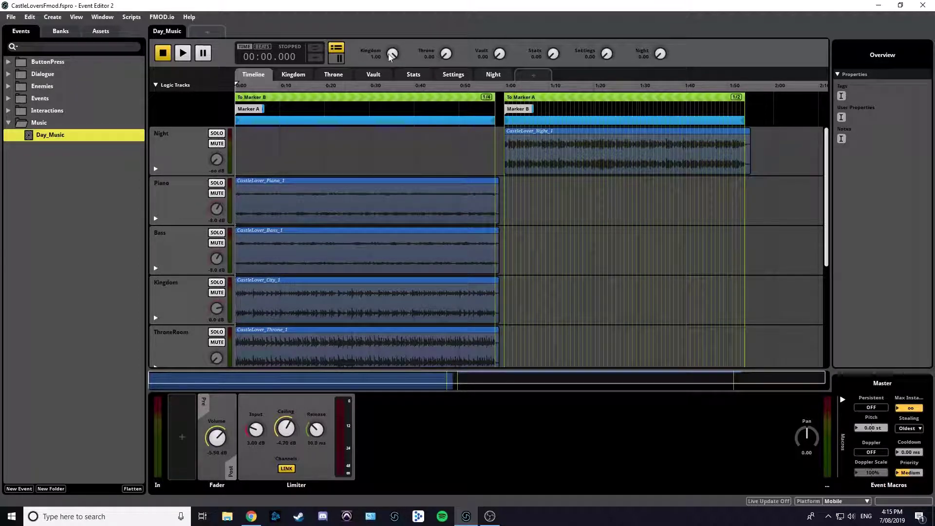
Play the event and audition the Piano and Bass tracks in solo, clearing each solo and stopping playback at the end
{"action": "left_click", "coordinate": [295, 203]}
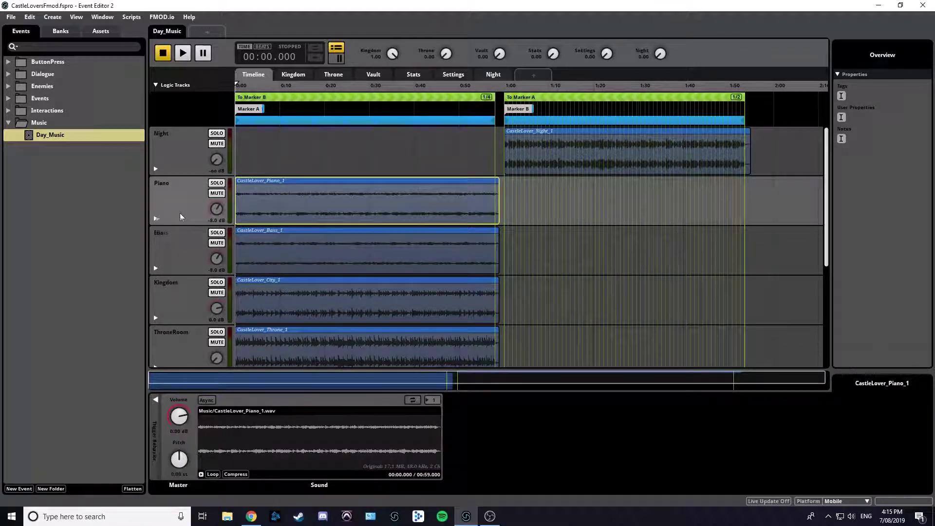
{"action": "left_click", "coordinate": [216, 183]}
{"action": "key", "text": "space"}
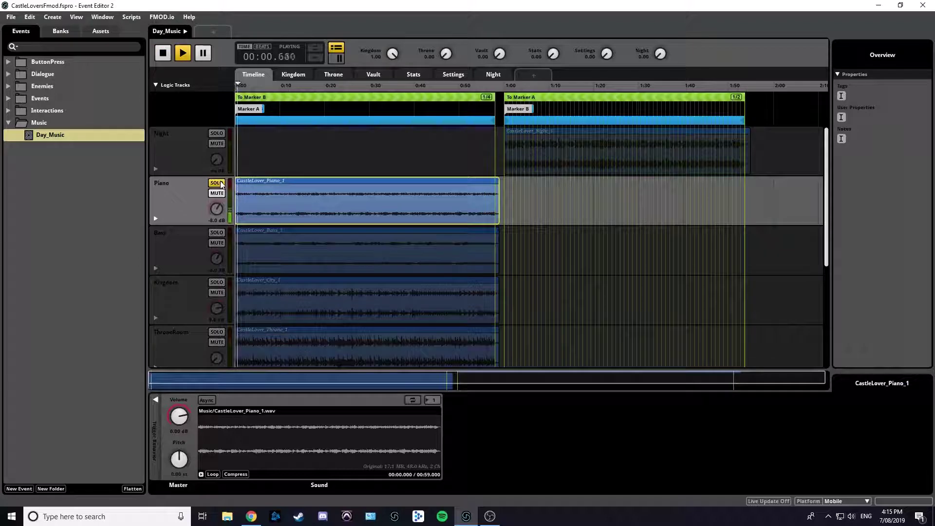
{"action": "left_click", "coordinate": [217, 232]}
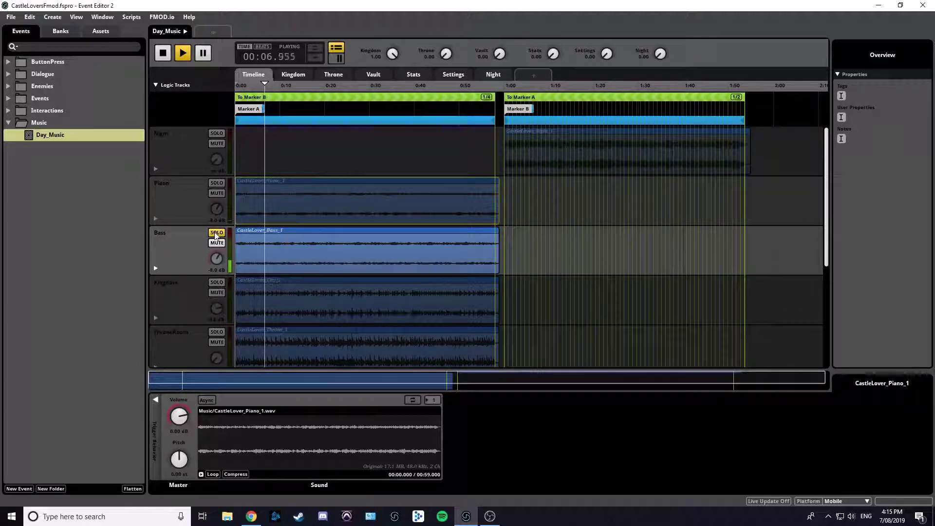
{"action": "left_click", "coordinate": [217, 233]}
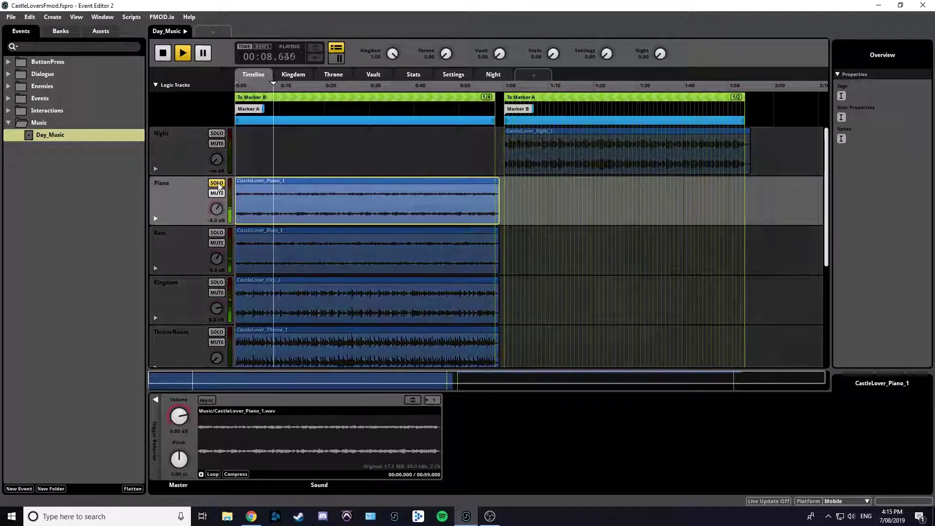
{"action": "left_click", "coordinate": [216, 183]}
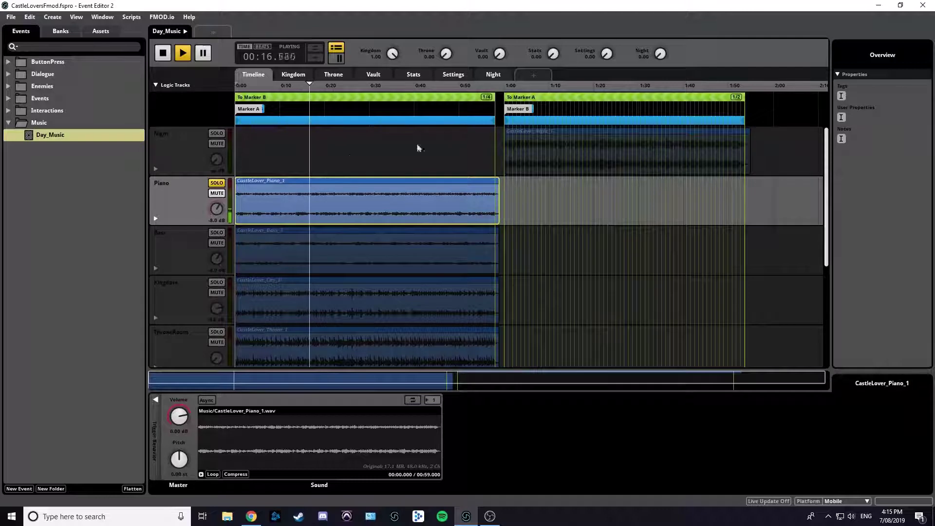
{"action": "left_click", "coordinate": [217, 184]}
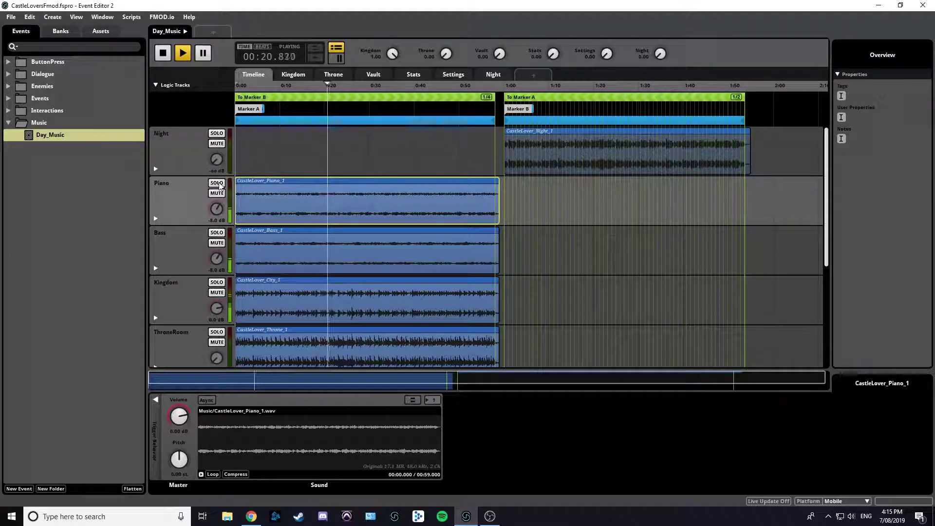
{"action": "key", "text": "space"}
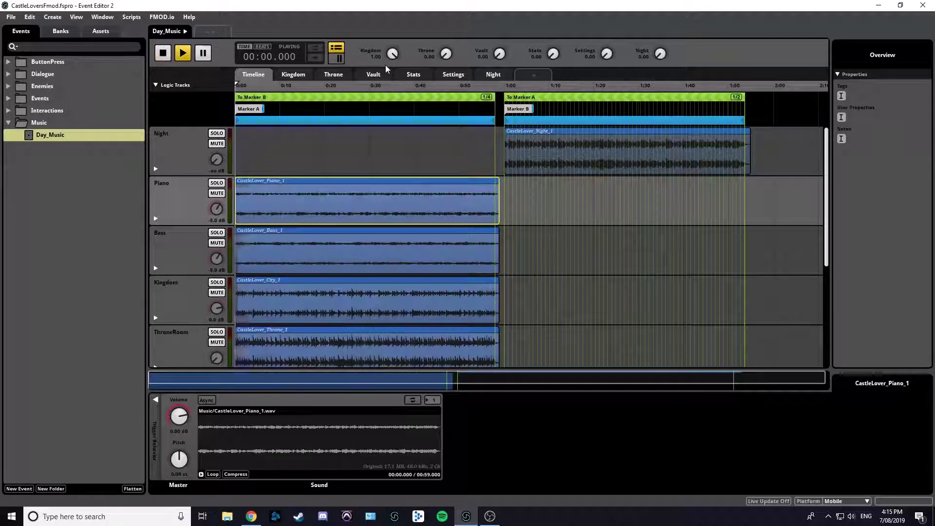
Play the event and switch the music by setting the Kingdom parameter to 0 and Throne to 1, stopping playback after listening
{"action": "key", "text": "space"}
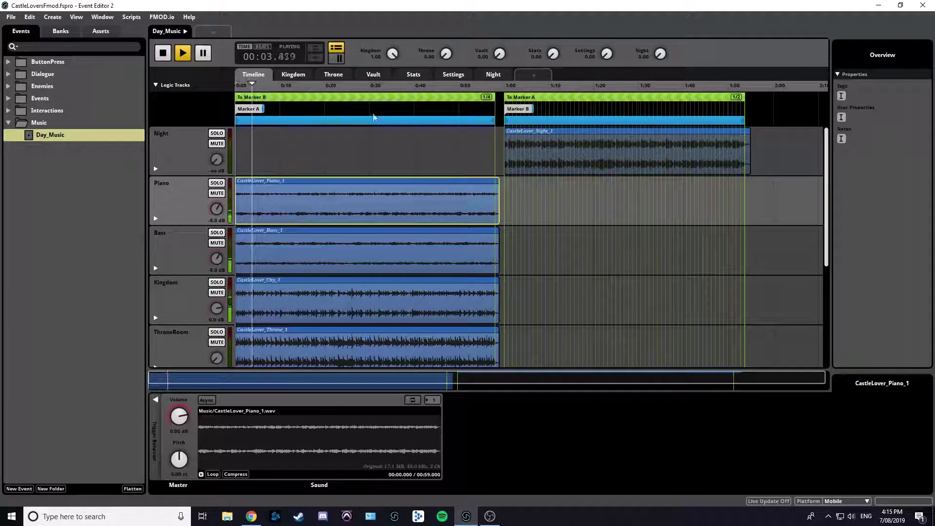
{"action": "key", "text": "space"}
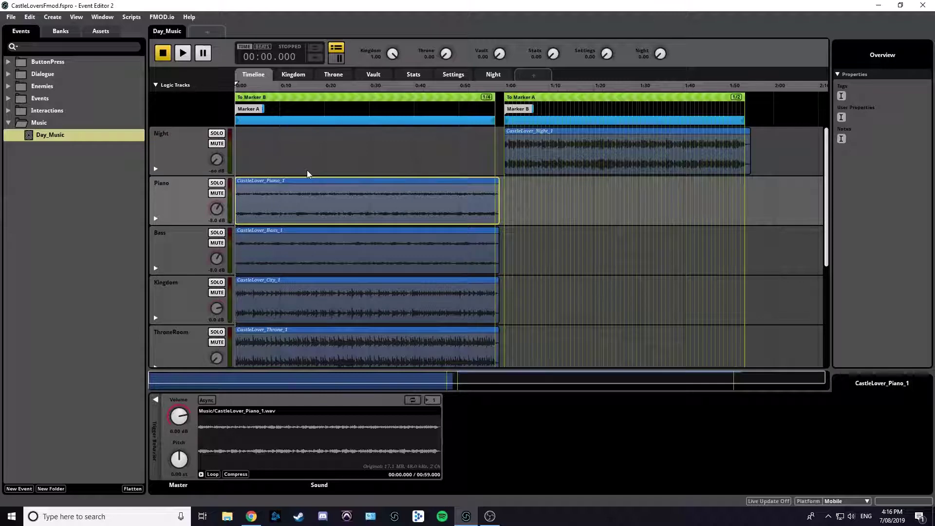
{"action": "key", "text": "space"}
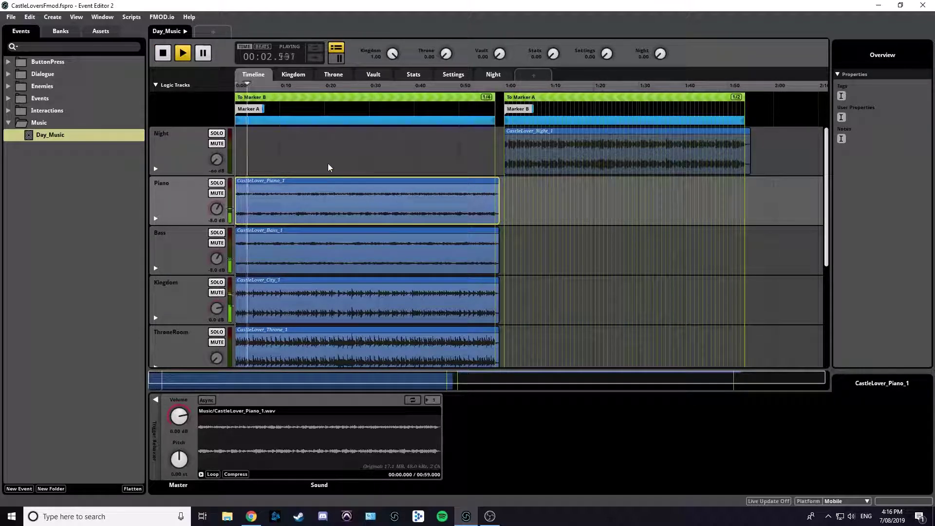
{"action": "left_click", "coordinate": [376, 57]}
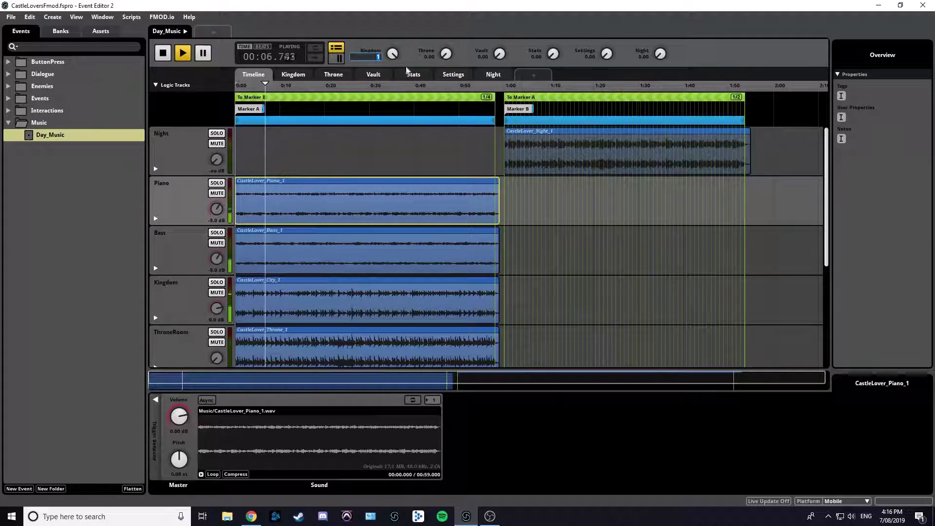
{"action": "left_click", "coordinate": [428, 57]}
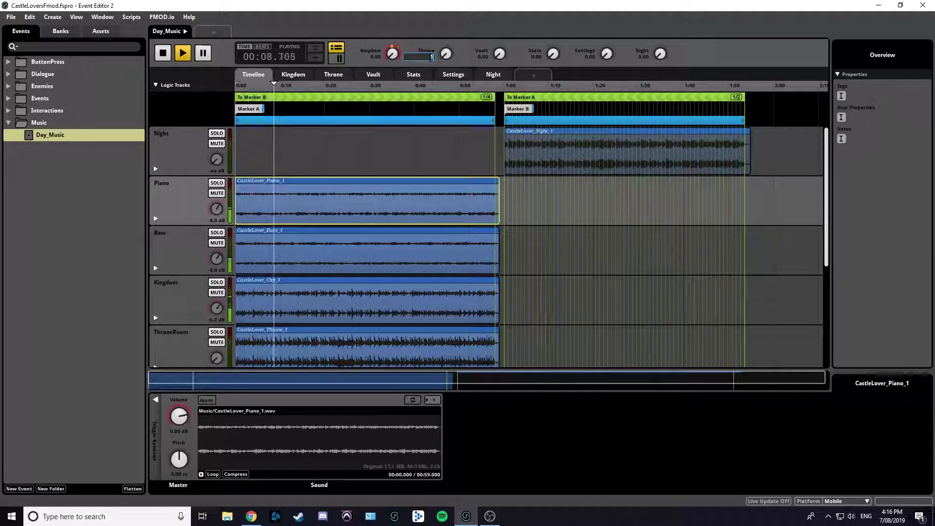
{"action": "key", "text": "Return"}
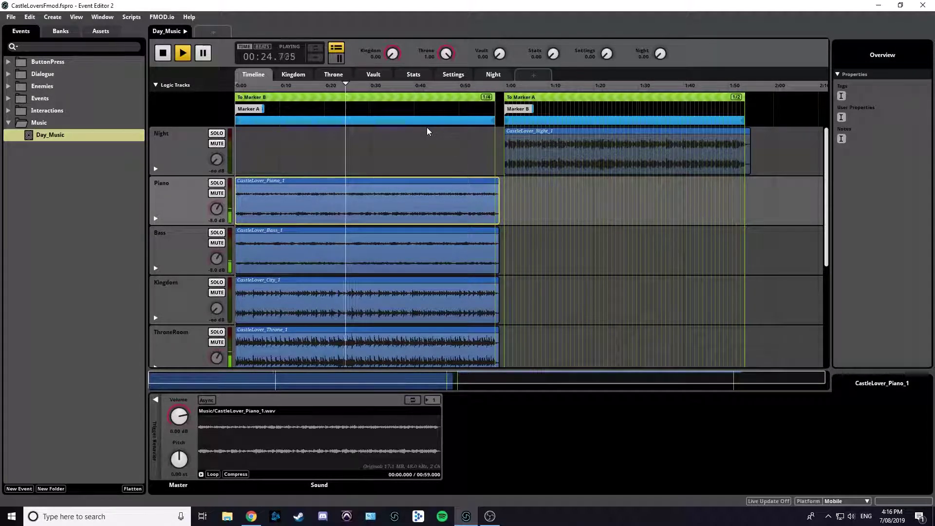
{"action": "key", "text": "space"}
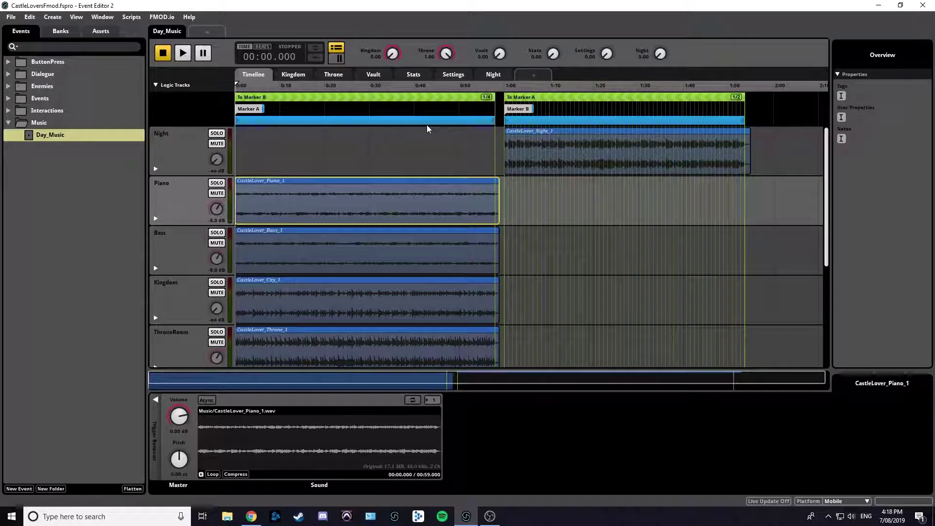
Play the event with the Throne parameter lowered to 0 and audition Vault at 1, returning Vault to 0
{"action": "key", "text": "space"}
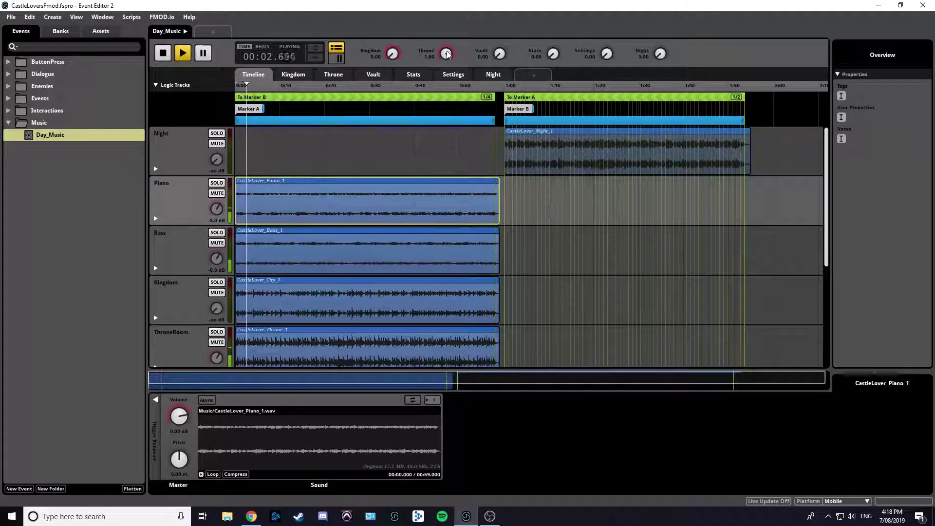
{"action": "left_click_drag", "start_coordinate": [446, 54], "coordinate": [447, 66]}
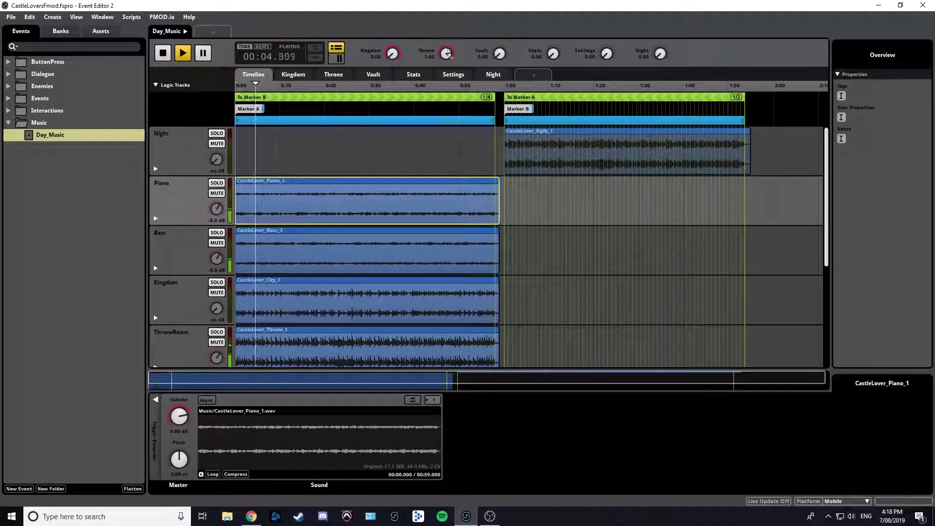
{"action": "left_click_drag", "start_coordinate": [500, 53], "coordinate": [499, 43]}
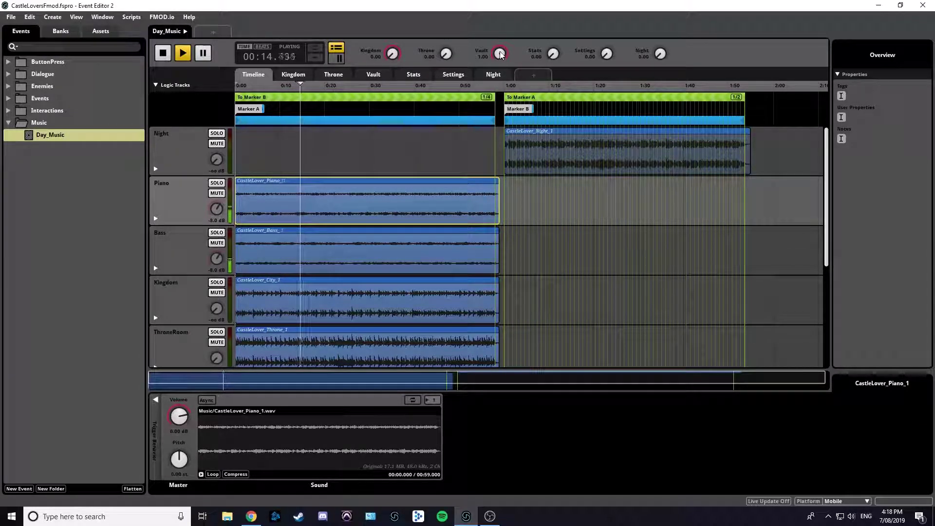
{"action": "left_click_drag", "start_coordinate": [501, 54], "coordinate": [502, 78]}
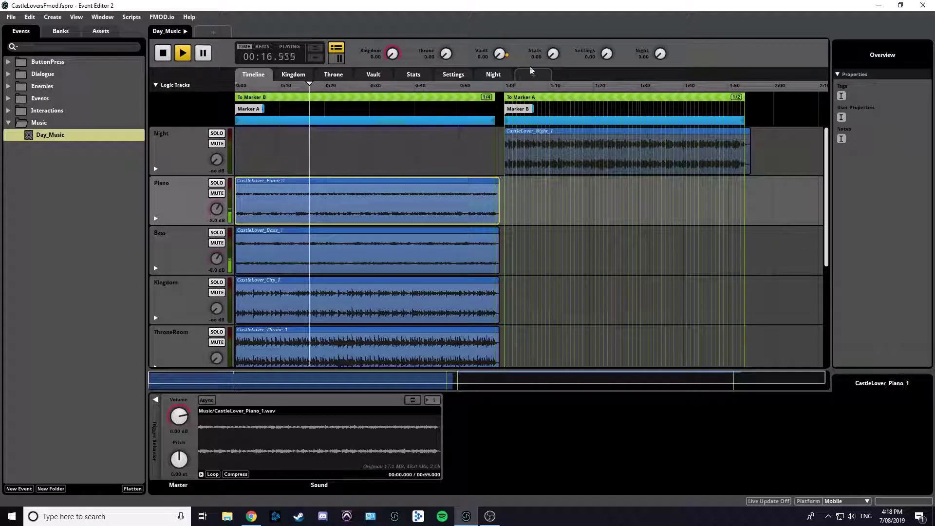
Audition the Stats and Settings parameters one after the other at 1 during playback, returning each to 0
{"action": "left_click_drag", "start_coordinate": [553, 54], "coordinate": [524, 13]}
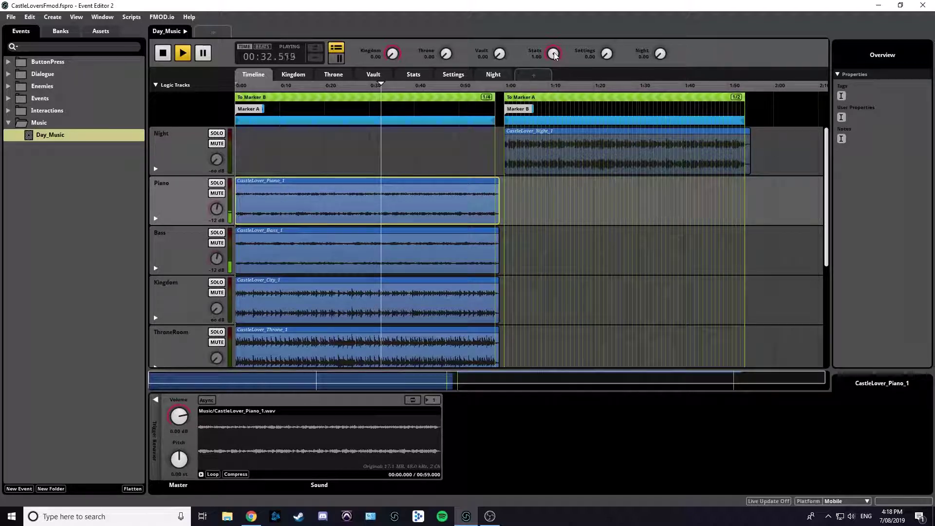
{"action": "left_click_drag", "start_coordinate": [554, 52], "coordinate": [559, 82]}
{"action": "left_click_drag", "start_coordinate": [605, 58], "coordinate": [611, 15]}
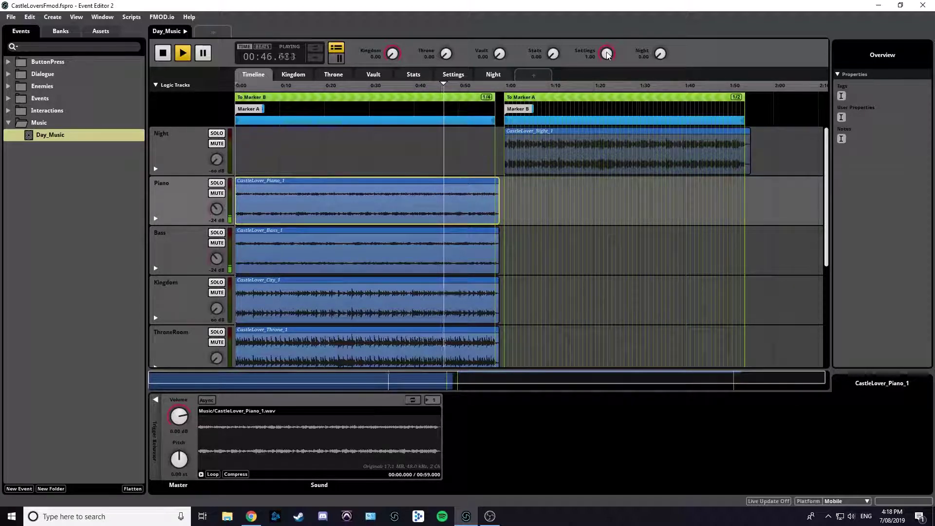
{"action": "left_click_drag", "start_coordinate": [607, 55], "coordinate": [608, 95]}
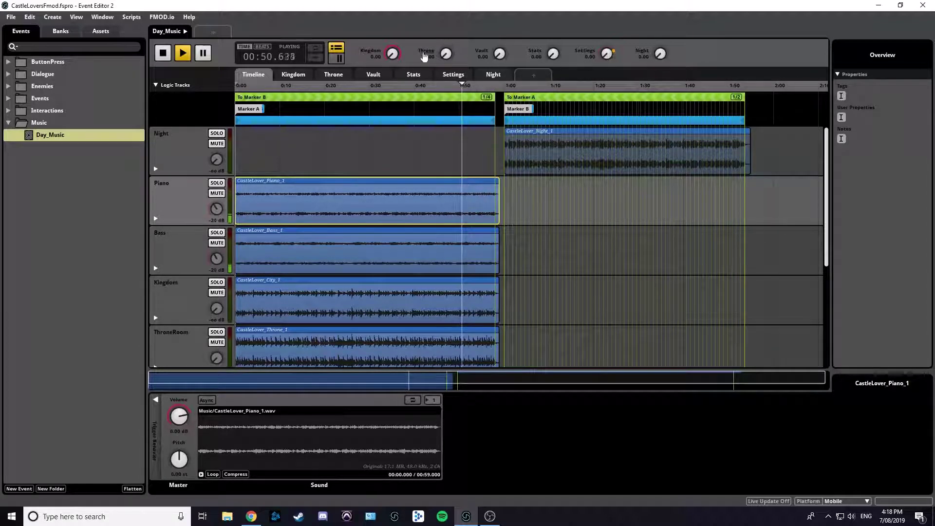
Audition the Kingdom parameter at 1, stop playback, and leave Throne at 1 with Kingdom back at 0
{"action": "left_click_drag", "start_coordinate": [393, 54], "coordinate": [398, 25]}
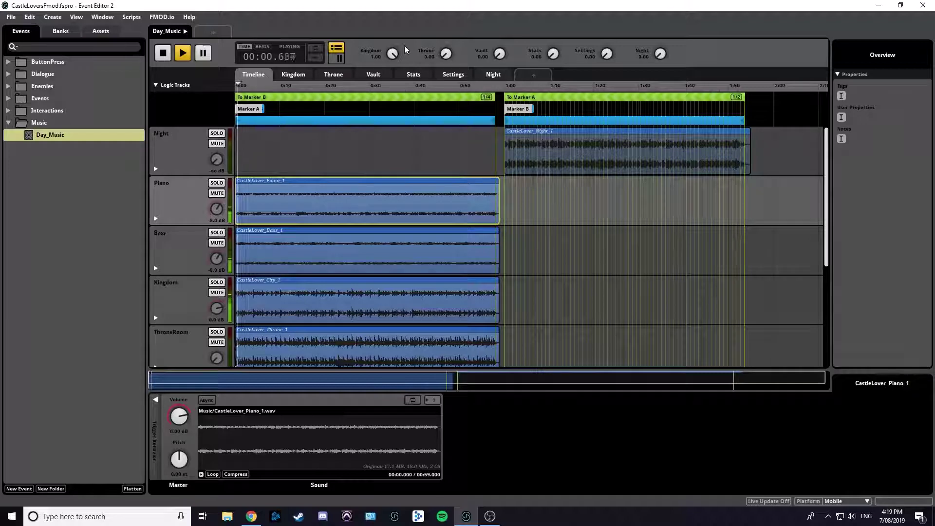
{"action": "key", "text": "space"}
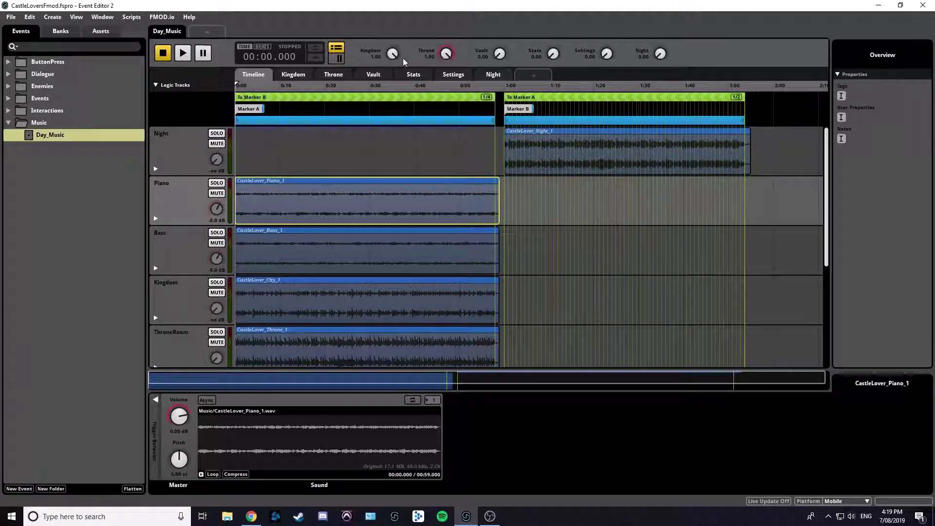
{"action": "left_click_drag", "start_coordinate": [393, 55], "coordinate": [392, 86]}
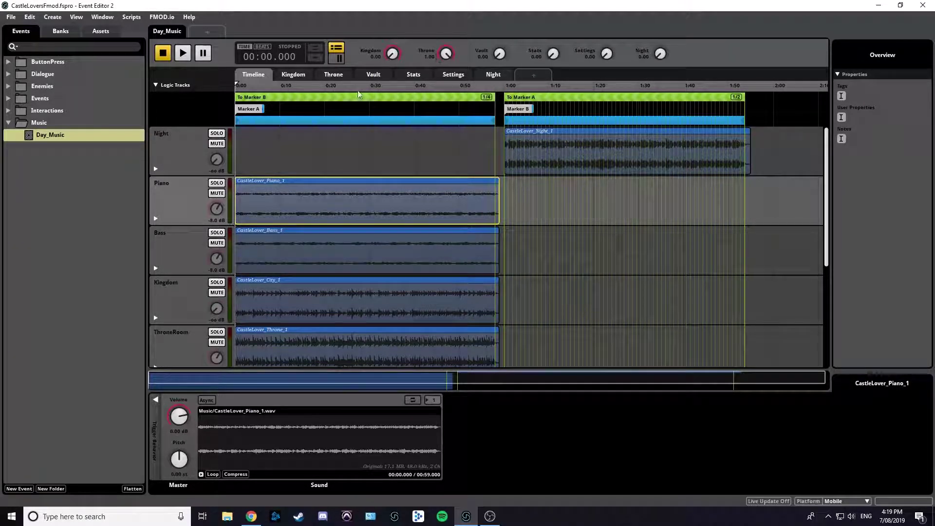
Show the Throne parameter sheet and expand the automation lanes of the Piano and Kingdom tracks
{"action": "left_click", "coordinate": [334, 74]}
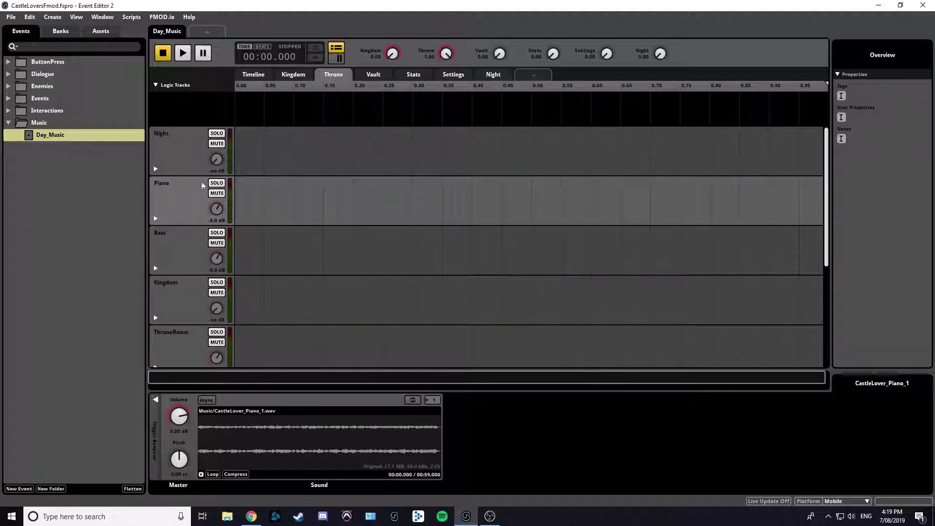
{"action": "left_click_drag", "start_coordinate": [204, 186], "coordinate": [156, 210]}
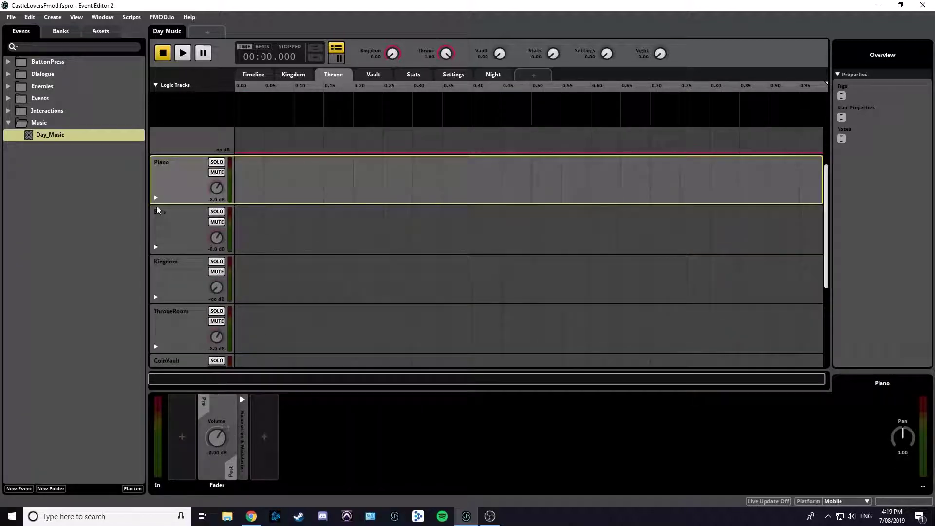
{"action": "left_click", "coordinate": [156, 197]}
{"action": "left_click", "coordinate": [155, 298]}
{"action": "scroll", "coordinate": [153, 299], "scroll_direction": "down", "scroll_amount": 1}
{"action": "left_click", "coordinate": [154, 310]}
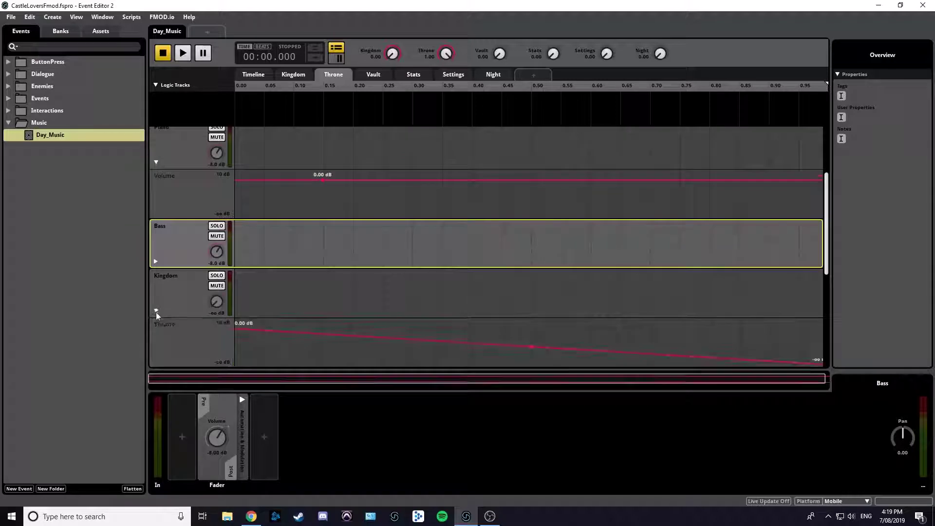
Expand the automation lanes of the Bass and ThroneRoom tracks on the Throne parameter sheet
{"action": "left_click", "coordinate": [154, 265]}
{"action": "scroll", "coordinate": [158, 268], "scroll_direction": "down", "scroll_amount": 3}
{"action": "left_click", "coordinate": [155, 319]}
{"action": "scroll", "coordinate": [156, 320], "scroll_direction": "down", "scroll_amount": 3}
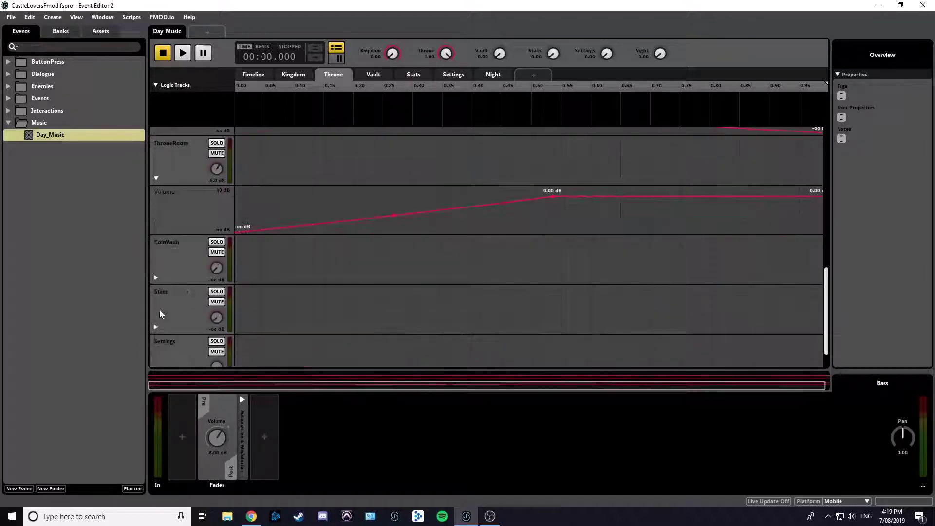
Expand the volume automation of the CoinVault, Stats and Settings tracks to examine their Throne curves
{"action": "left_click", "coordinate": [157, 280]}
{"action": "left_click", "coordinate": [157, 326]}
{"action": "left_click", "coordinate": [154, 279]}
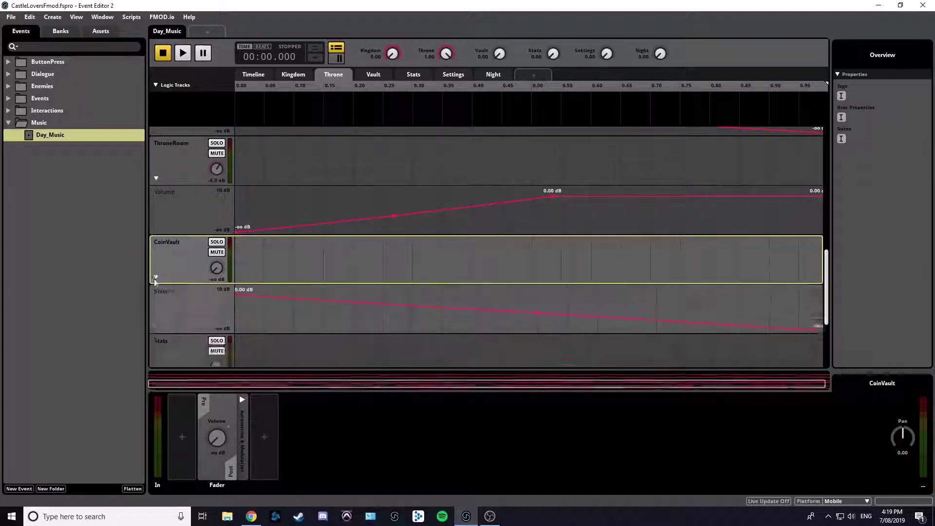
{"action": "scroll", "coordinate": [161, 280], "scroll_direction": "down", "scroll_amount": 3}
{"action": "left_click", "coordinate": [156, 345]}
{"action": "scroll", "coordinate": [194, 261], "scroll_direction": "down", "scroll_amount": 1}
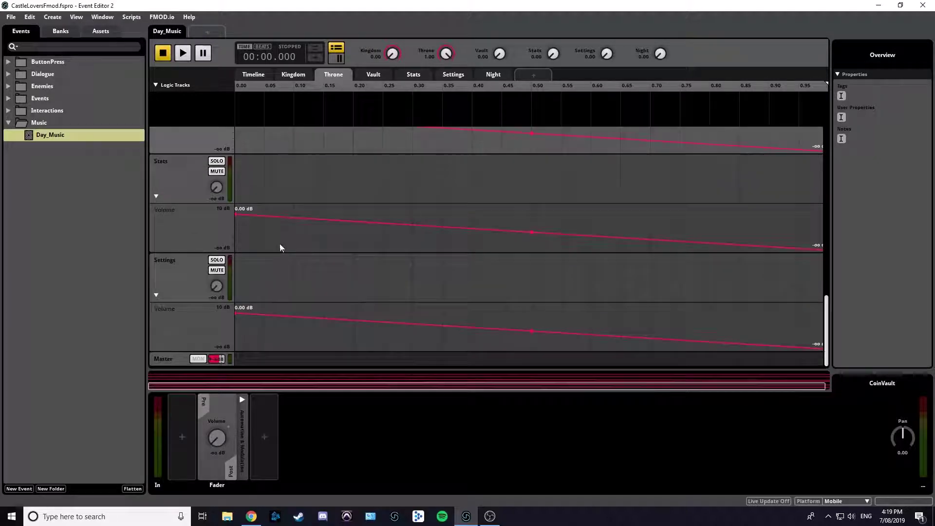
Compare the volume curves of the Kingdom, ThroneRoom, CoinVault, Stats and Settings tracks on the Throne parameter sheet
{"action": "scroll", "coordinate": [445, 270], "scroll_direction": "up", "scroll_amount": 1}
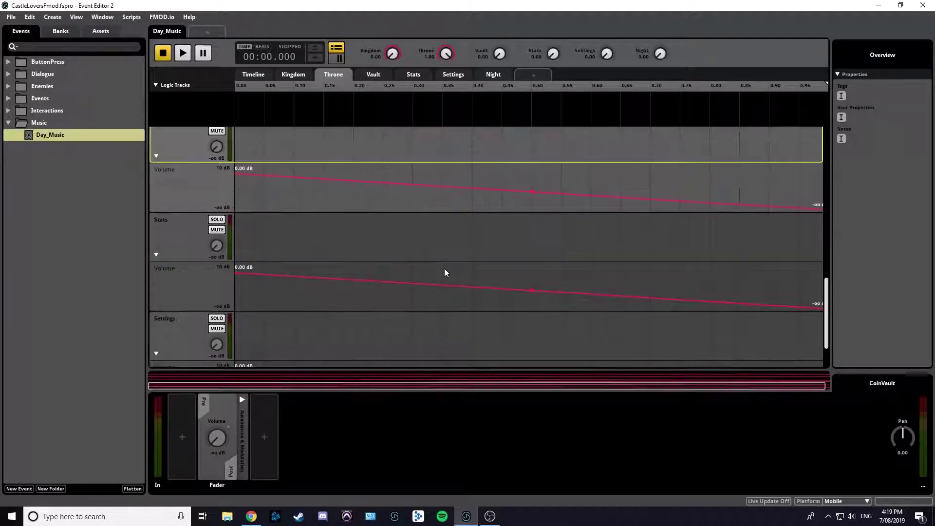
{"action": "scroll", "coordinate": [444, 273], "scroll_direction": "down", "scroll_amount": 1}
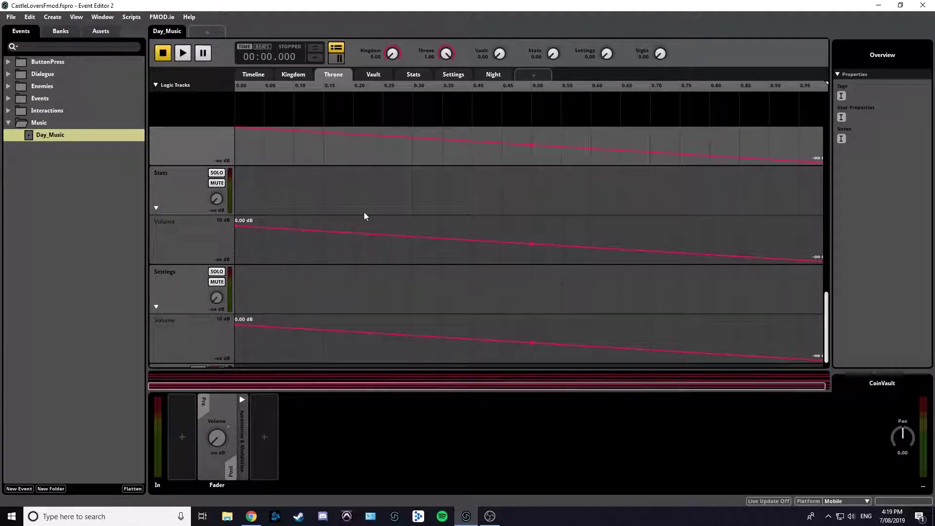
{"action": "scroll", "coordinate": [364, 212], "scroll_direction": "down", "scroll_amount": 1}
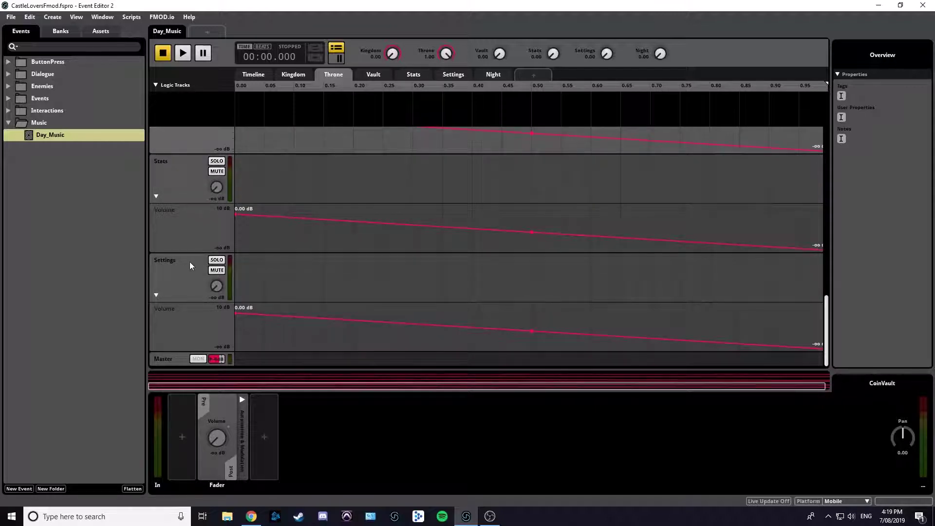
{"action": "scroll", "coordinate": [189, 261], "scroll_direction": "up", "scroll_amount": 3}
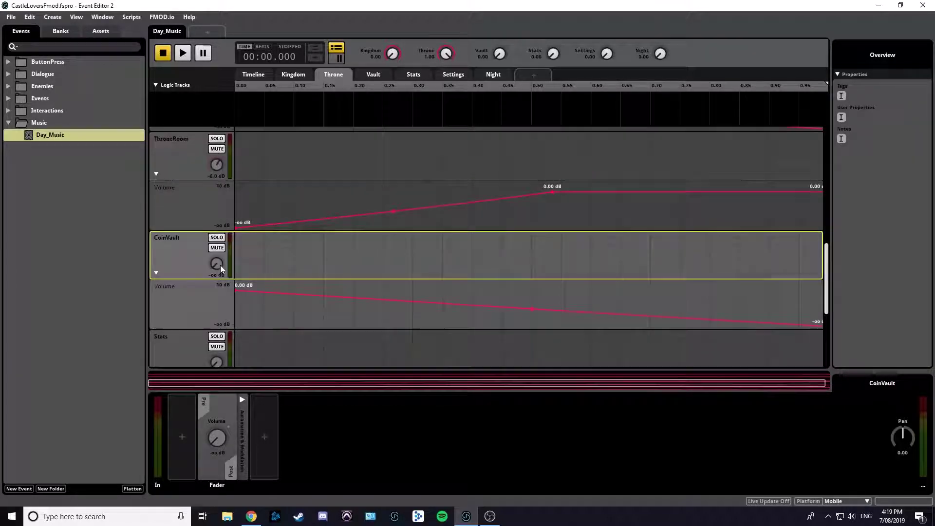
{"action": "scroll", "coordinate": [188, 261], "scroll_direction": "up", "scroll_amount": 5}
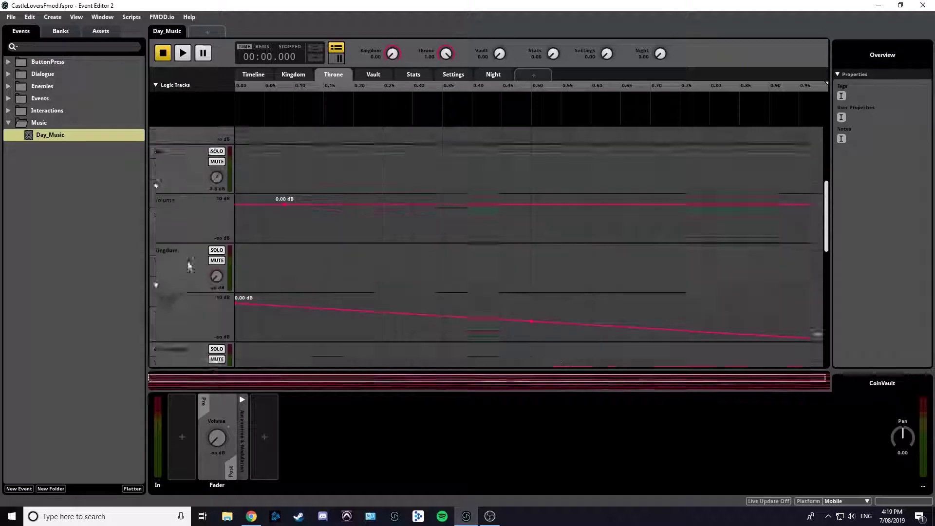
{"action": "scroll", "coordinate": [188, 262], "scroll_direction": "up", "scroll_amount": 1}
{"action": "scroll", "coordinate": [221, 233], "scroll_direction": "down", "scroll_amount": 2}
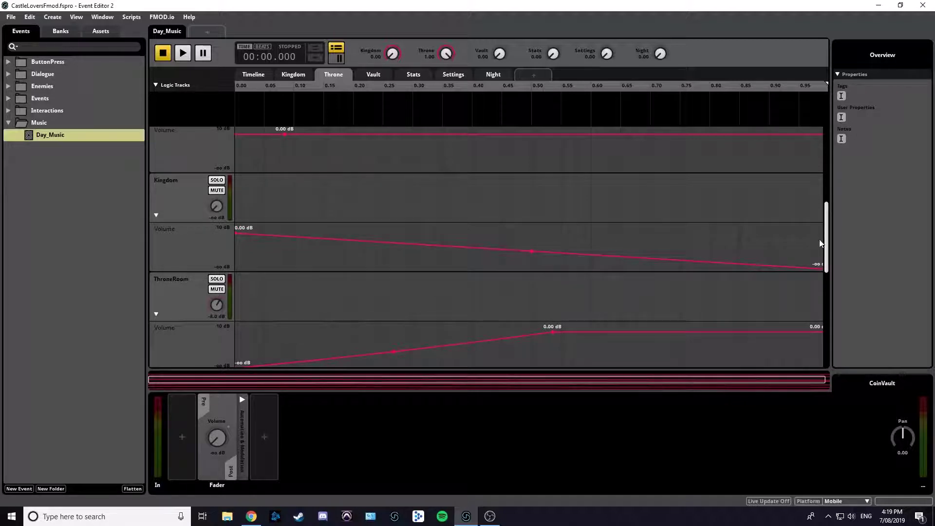
{"action": "scroll", "coordinate": [633, 213], "scroll_direction": "down", "scroll_amount": 1}
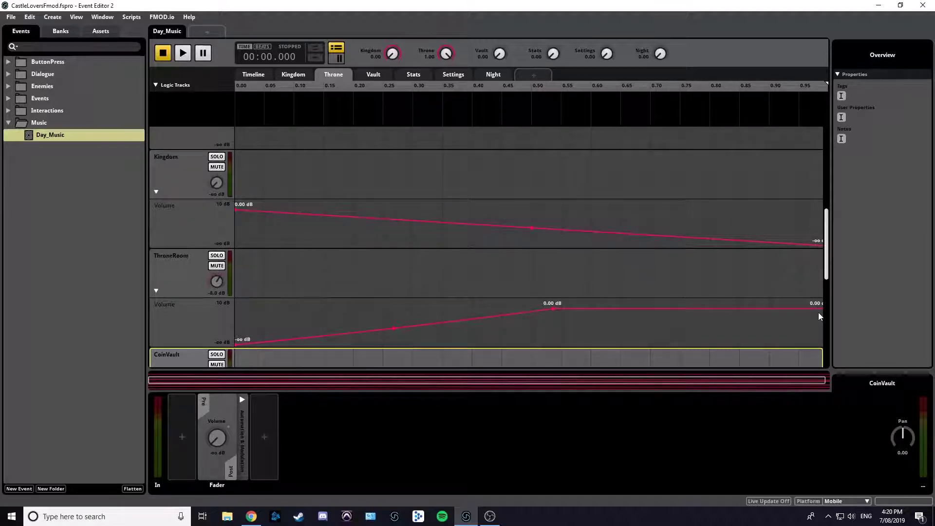
{"action": "scroll", "coordinate": [586, 264], "scroll_direction": "down", "scroll_amount": 3}
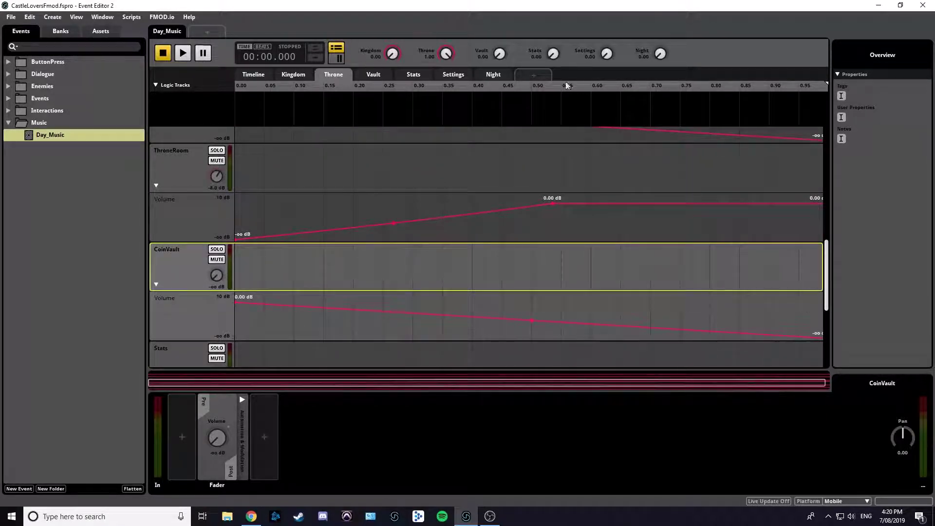
Play the event while setting Throne to 0, back to 1 and again to 0, and check the Piano and Bass tracks
{"action": "left_click_drag", "start_coordinate": [770, 84], "coordinate": [827, 85]}
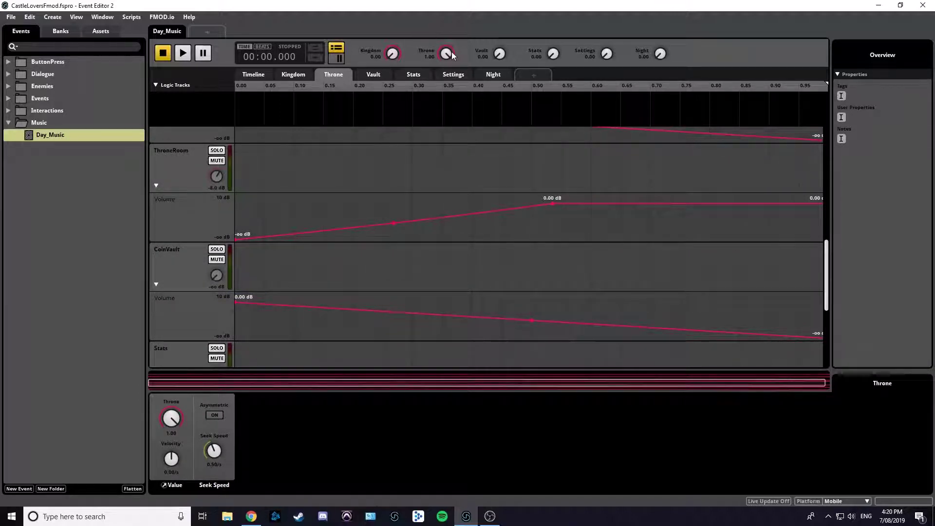
{"action": "key", "text": "space"}
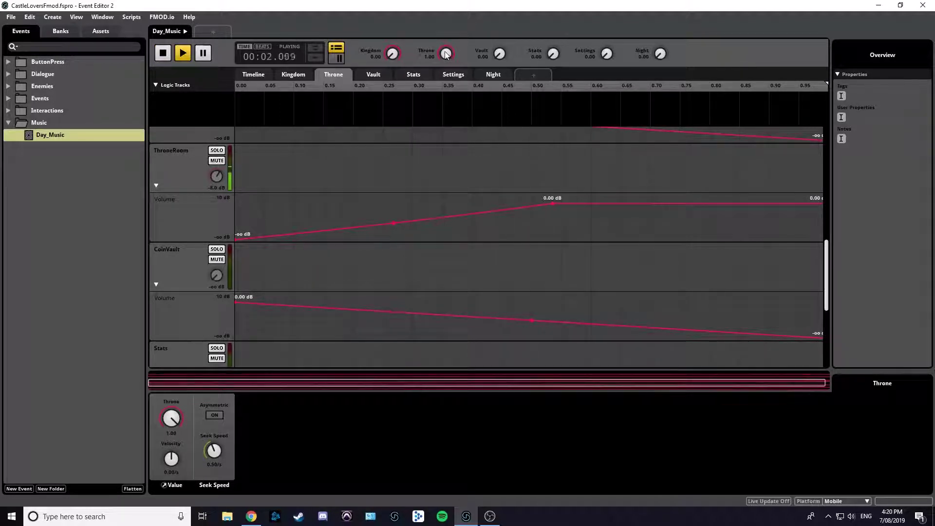
{"action": "left_click_drag", "start_coordinate": [446, 54], "coordinate": [446, 184]}
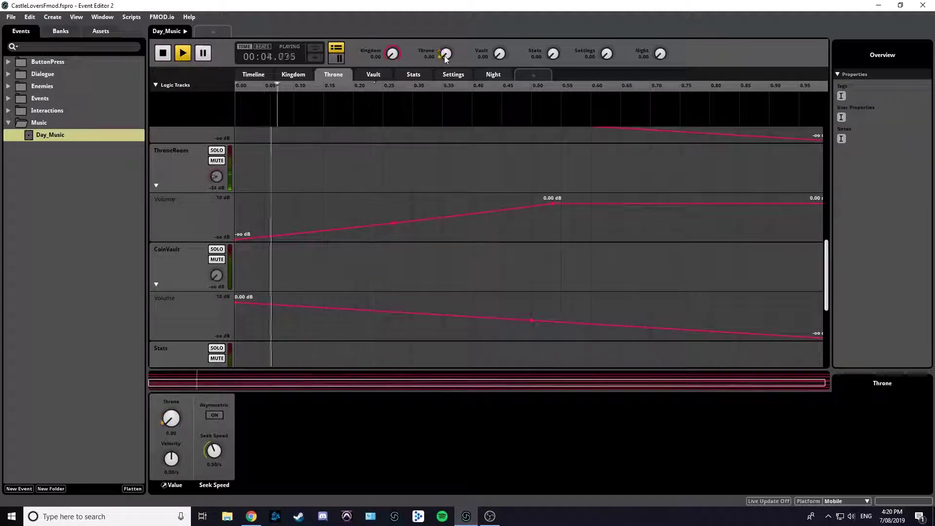
{"action": "left_click_drag", "start_coordinate": [446, 59], "coordinate": [448, 4]}
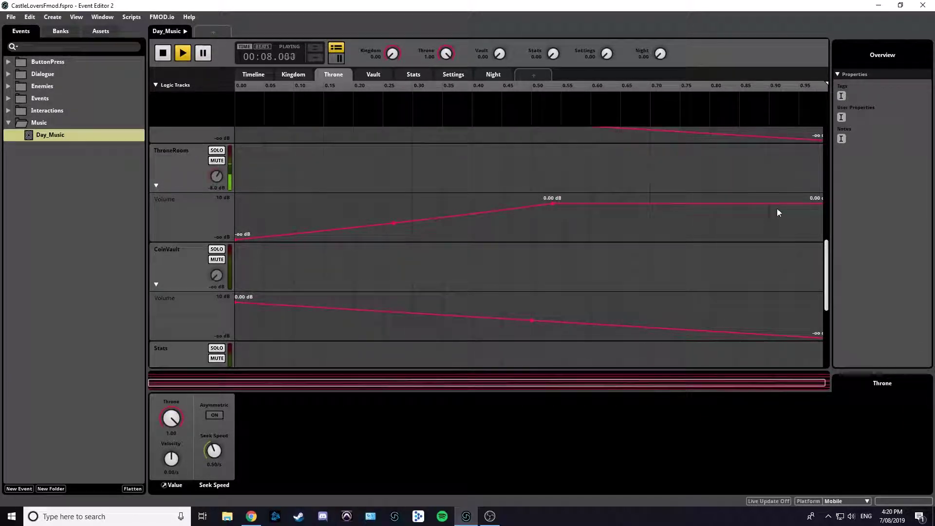
{"action": "left_click_drag", "start_coordinate": [446, 54], "coordinate": [446, 97]}
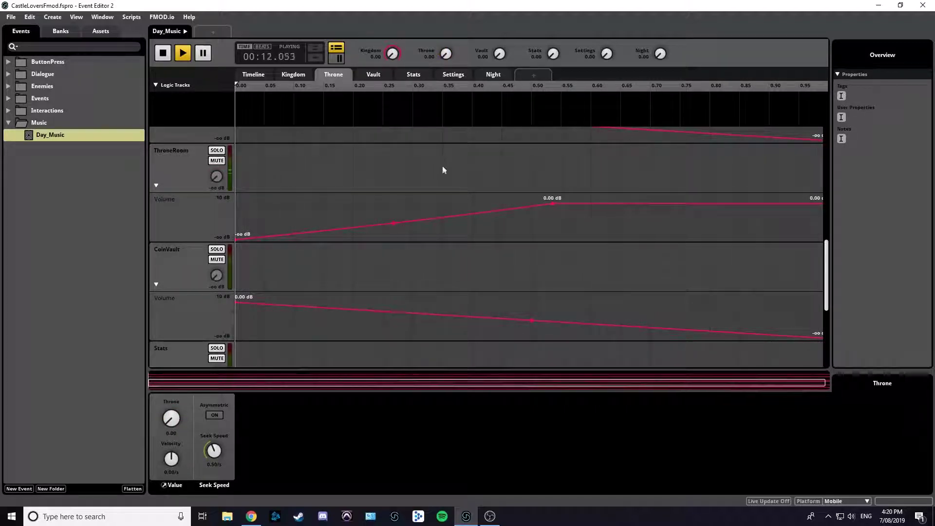
{"action": "scroll", "coordinate": [466, 173], "scroll_direction": "up", "scroll_amount": 8}
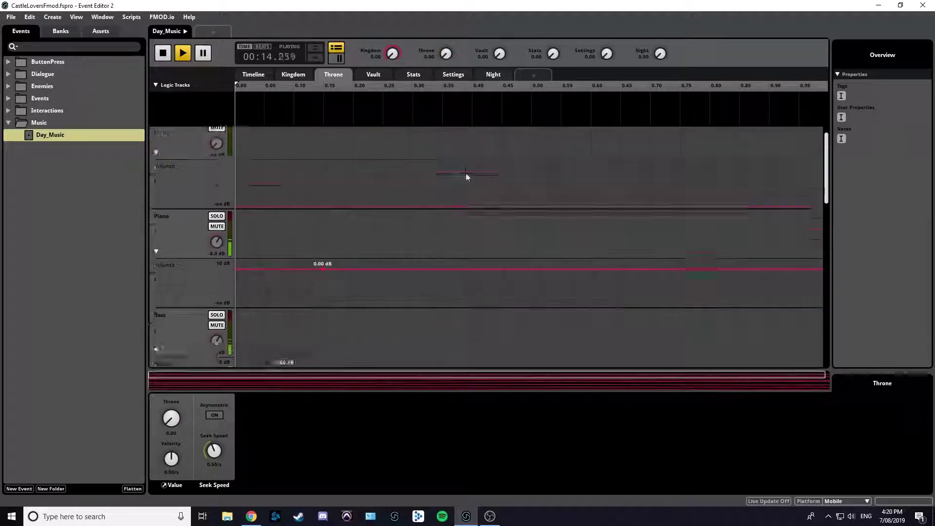
{"action": "scroll", "coordinate": [399, 244], "scroll_direction": "down", "scroll_amount": 1}
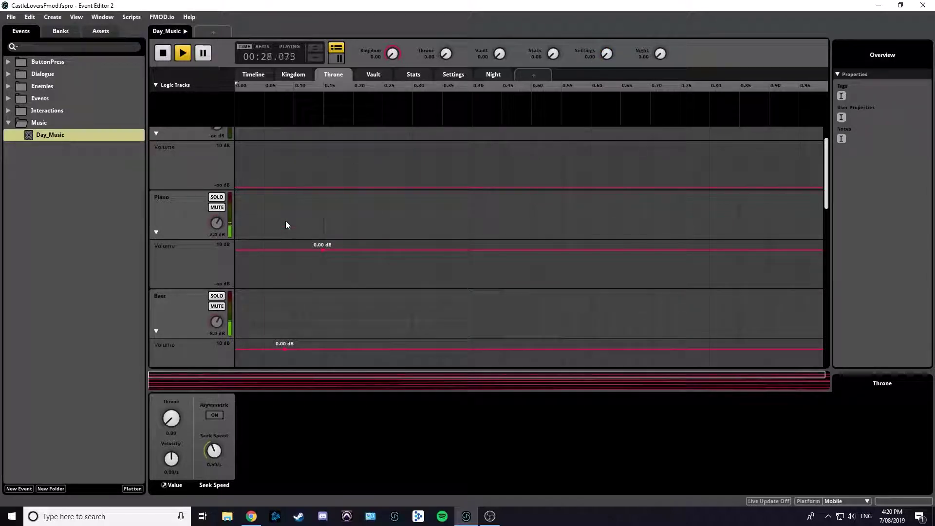
Set Kingdom to 1 during playback, examine the track volume curves on the Kingdom parameter sheet, and stop playback
{"action": "left_click_drag", "start_coordinate": [393, 55], "coordinate": [393, 48]}
{"action": "scroll", "coordinate": [437, 211], "scroll_direction": "down", "scroll_amount": 3}
{"action": "left_click", "coordinate": [302, 77]}
{"action": "scroll", "coordinate": [469, 241], "scroll_direction": "down", "scroll_amount": 1}
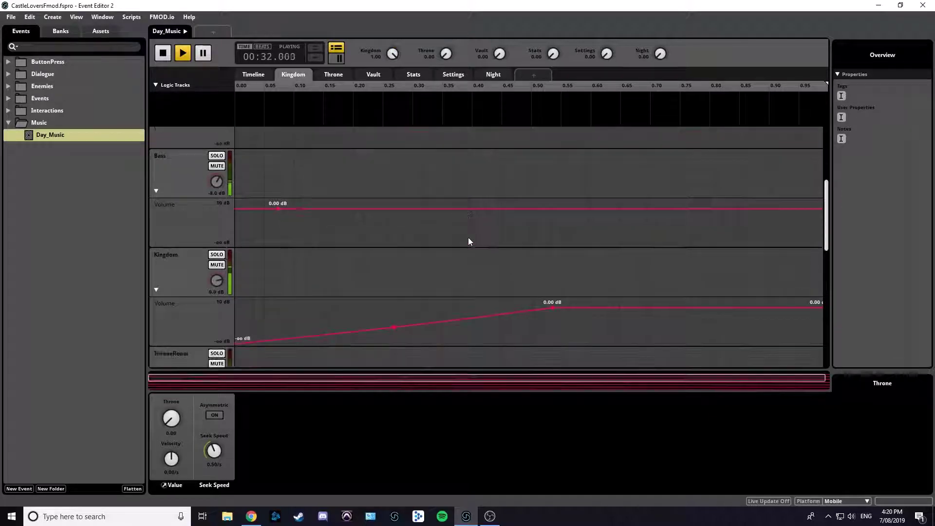
{"action": "scroll", "coordinate": [411, 212], "scroll_direction": "down", "scroll_amount": 3}
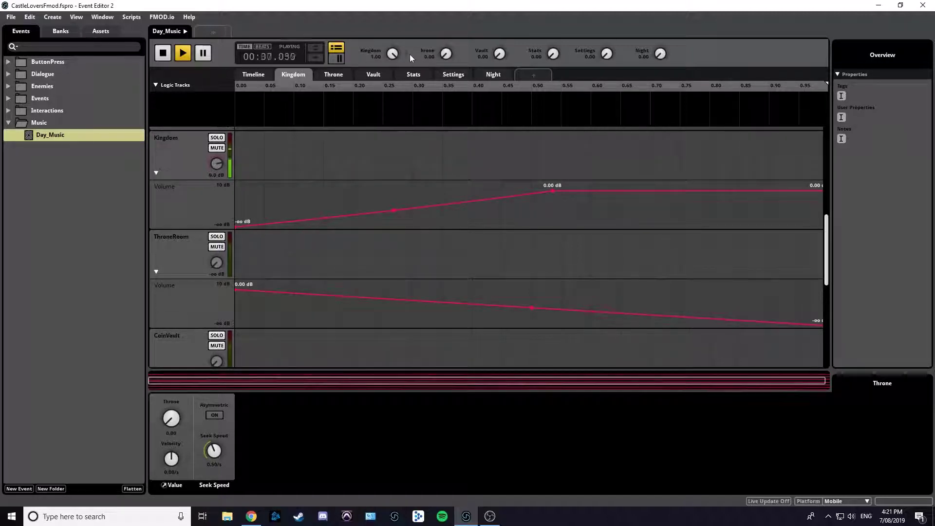
{"action": "key", "text": "space"}
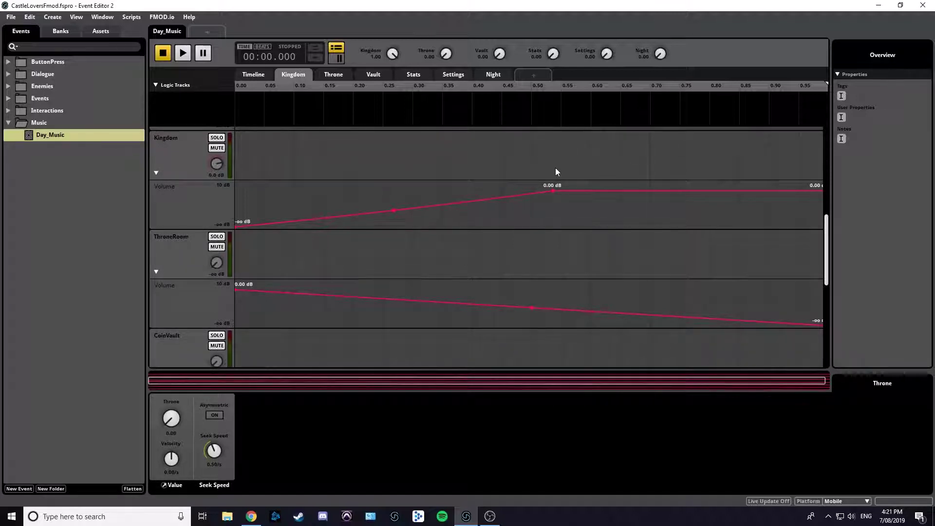
On the timeline, inspect the To Marker B transition region's condition and quantization, and select the tempo marker at Marker A
{"action": "left_click", "coordinate": [255, 73]}
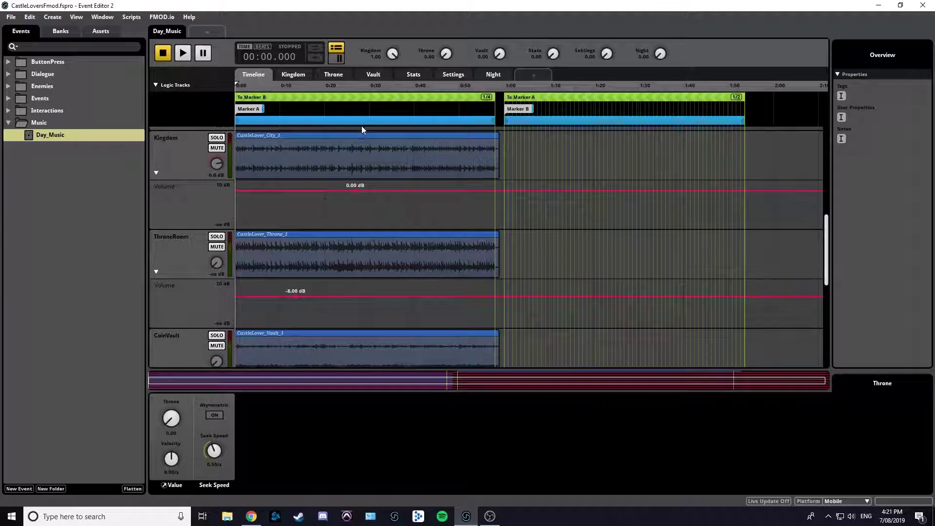
{"action": "scroll", "coordinate": [521, 129], "scroll_direction": "up", "scroll_amount": 2}
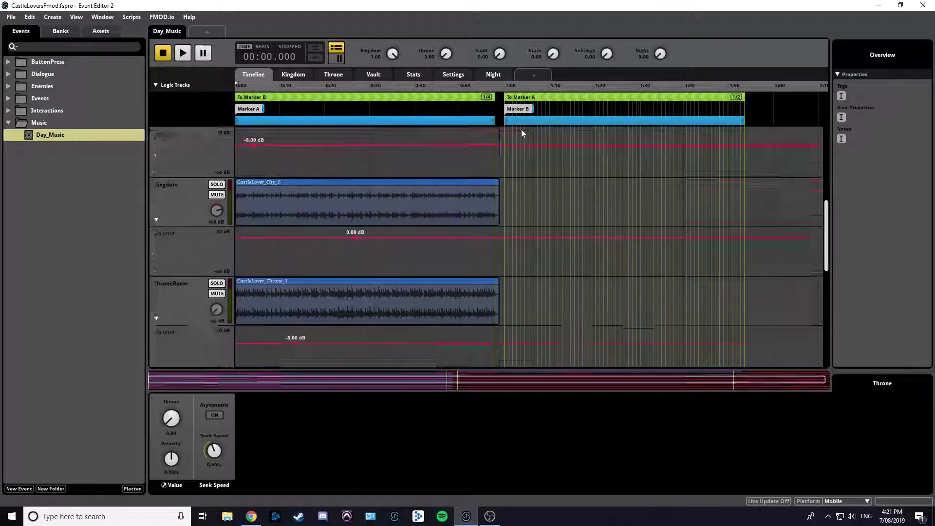
{"action": "scroll", "coordinate": [521, 130], "scroll_direction": "up", "scroll_amount": 5}
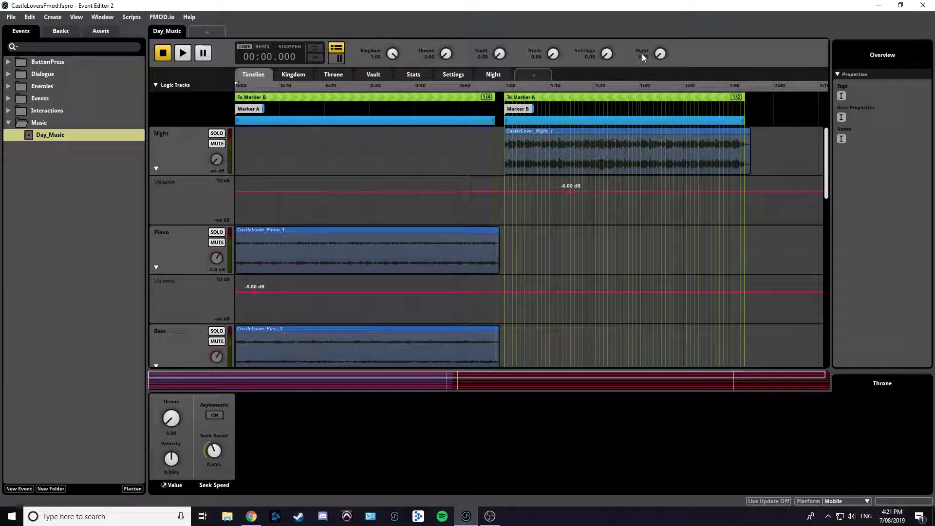
{"action": "left_click", "coordinate": [472, 98]}
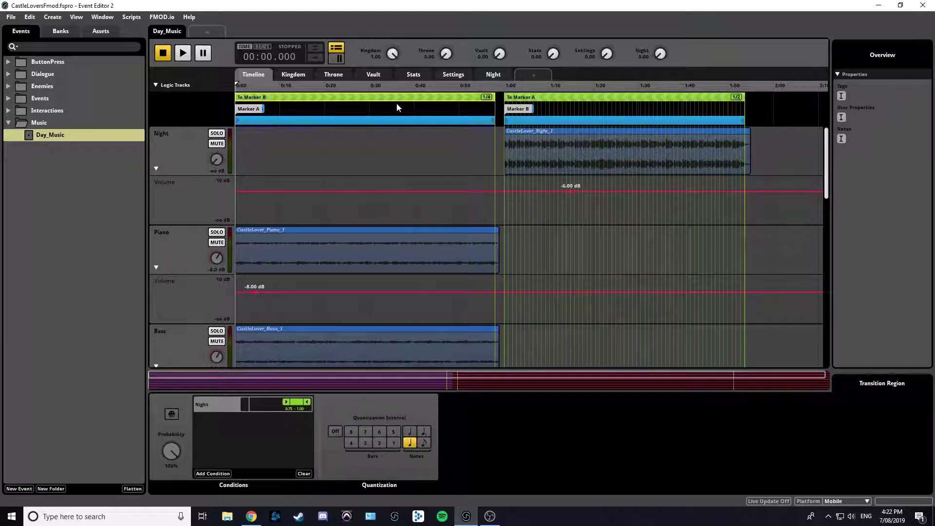
{"action": "scroll", "coordinate": [393, 122], "scroll_direction": "up", "scroll_amount": 5}
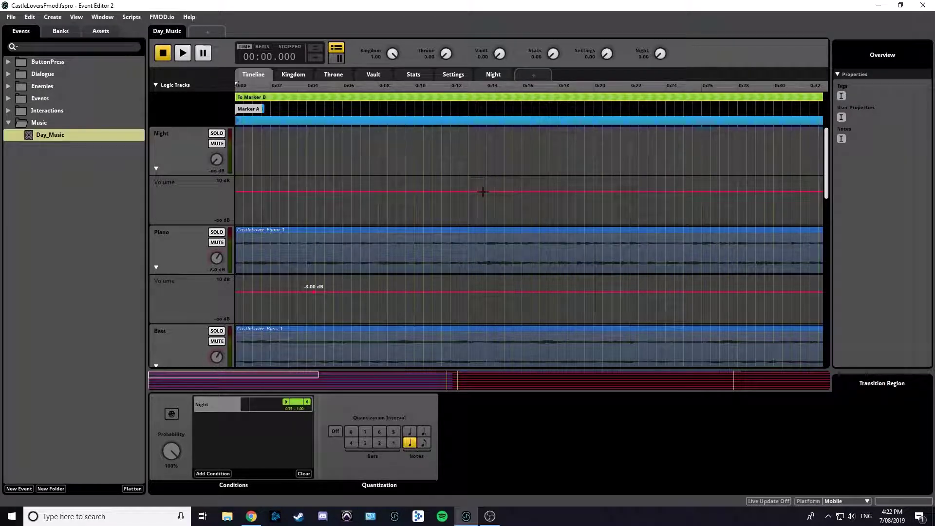
{"action": "left_click", "coordinate": [262, 108]}
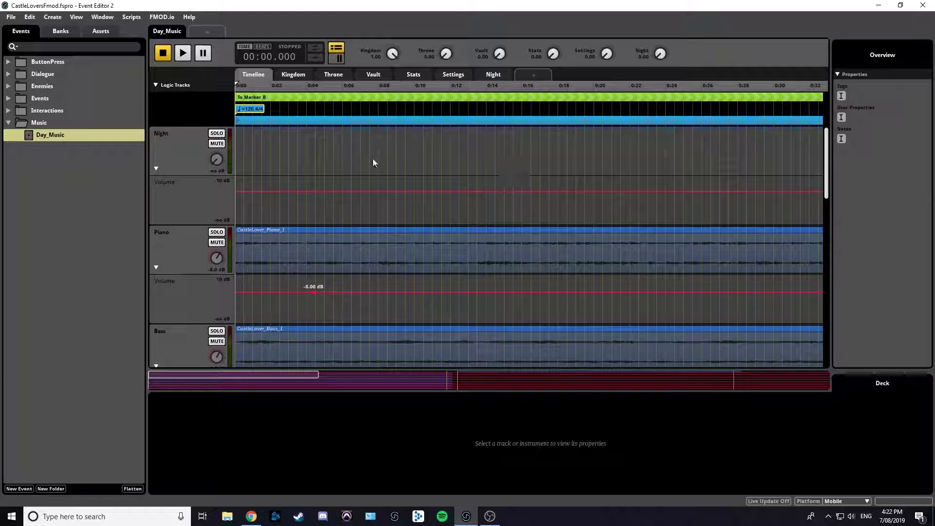
Play the event and set Night to 1 to audition the transition to the Night section at Marker B
{"action": "key", "text": "space"}
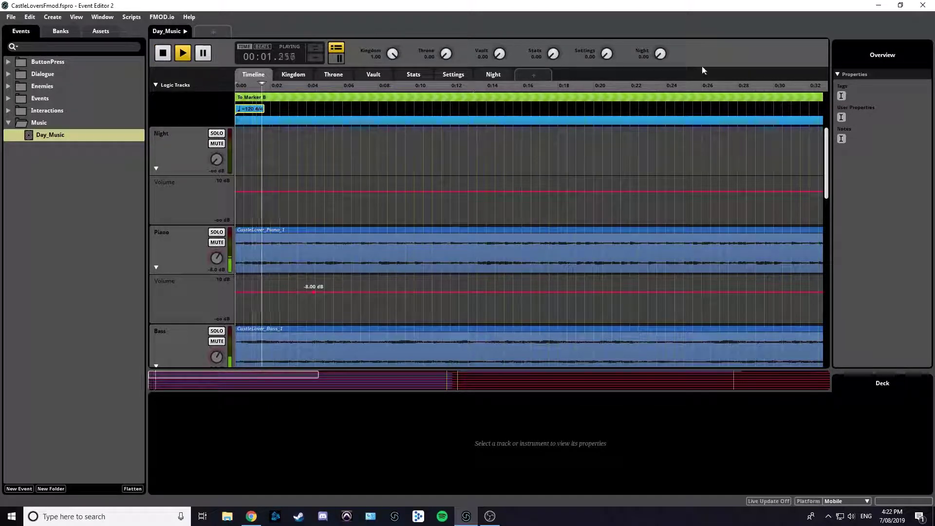
{"action": "left_click_drag", "start_coordinate": [663, 55], "coordinate": [663, 34]}
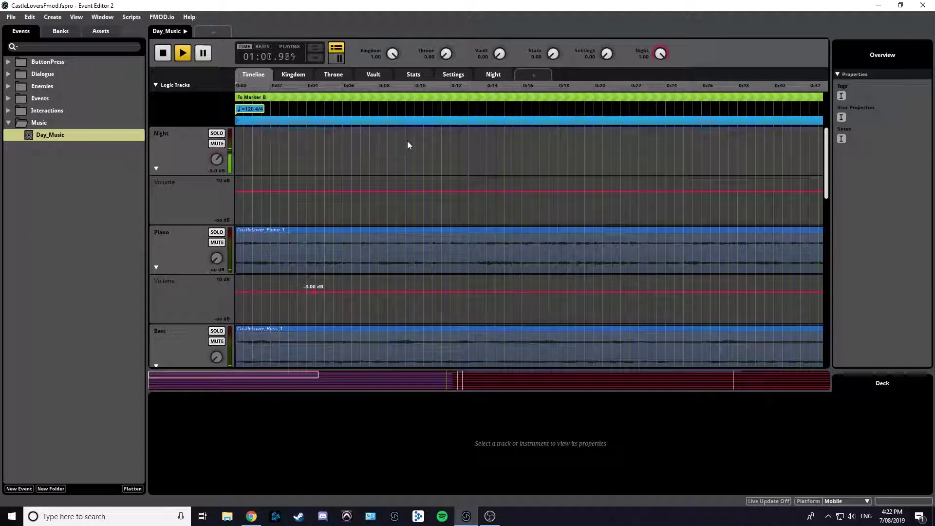
{"action": "scroll", "coordinate": [413, 144], "scroll_direction": "down", "scroll_amount": 3}
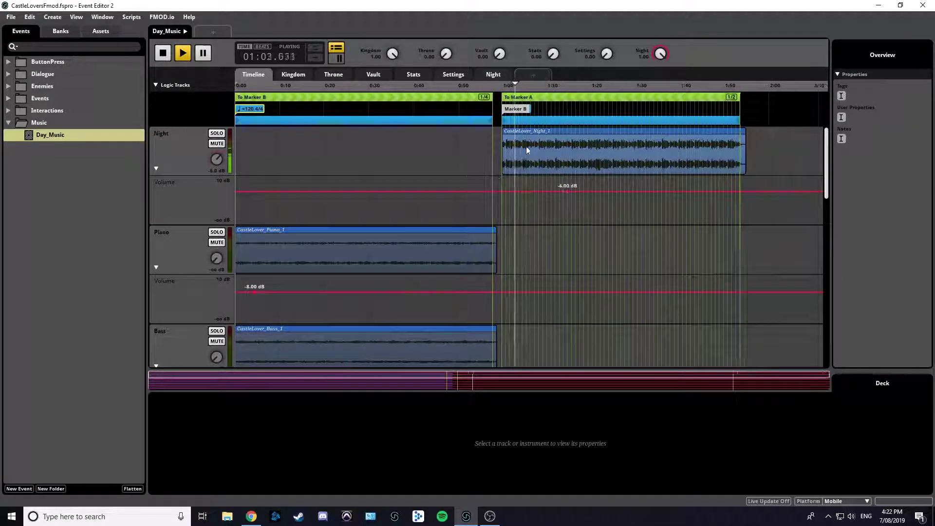
Inspect the To Marker A transition region's Night condition, set Night to 0 to return to Marker A, and stop playback
{"action": "left_click", "coordinate": [577, 104]}
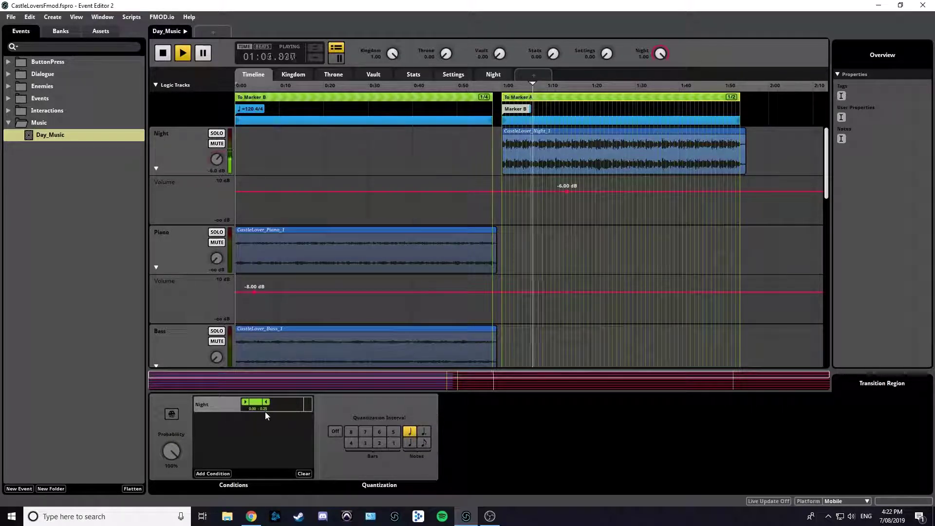
{"action": "left_click_drag", "start_coordinate": [660, 54], "coordinate": [673, 66]}
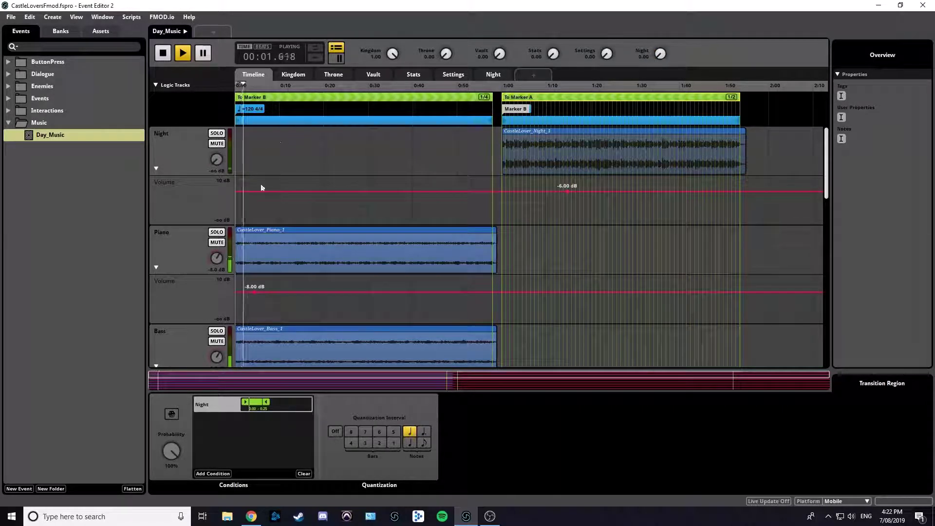
{"action": "key", "text": "space"}
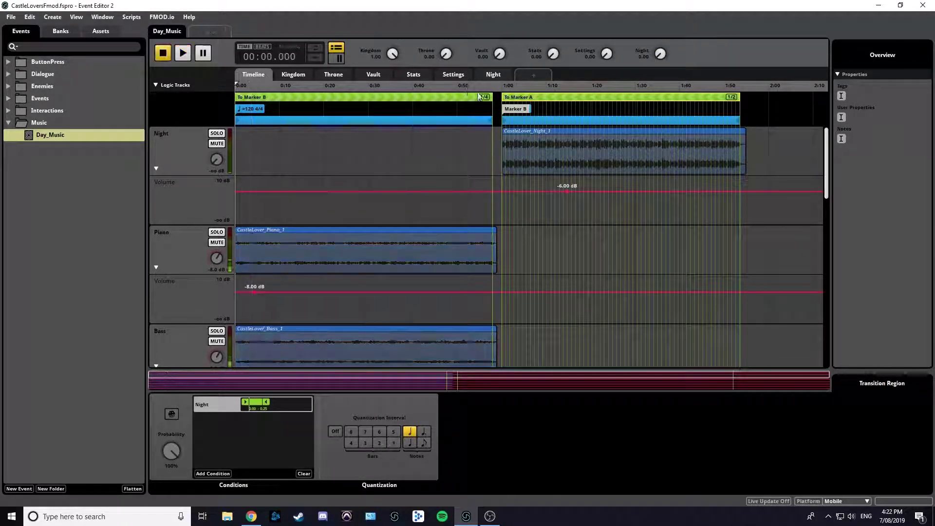